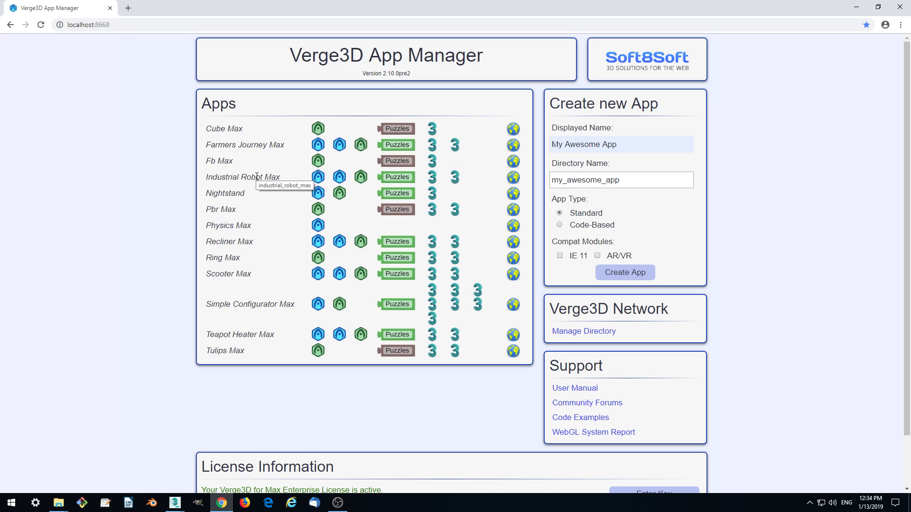
scroll(770, 272, down, 3)
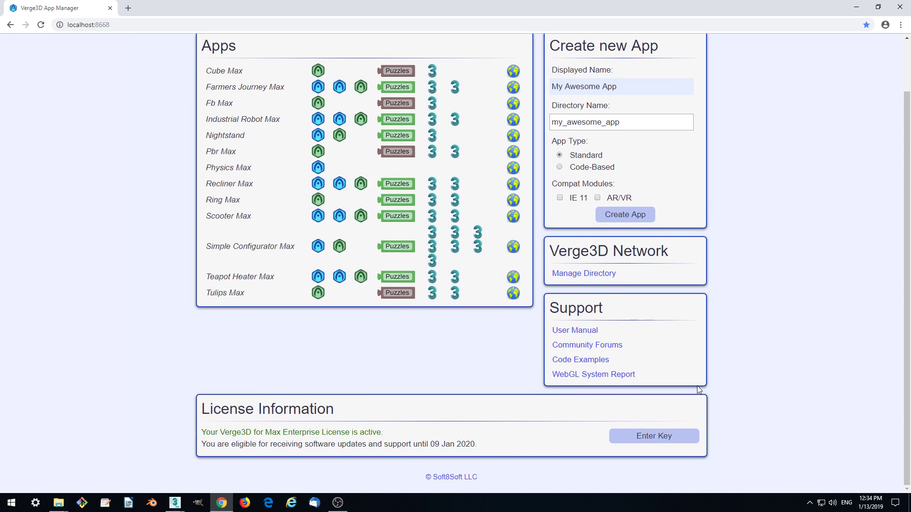
scroll(697, 386, up, 3)
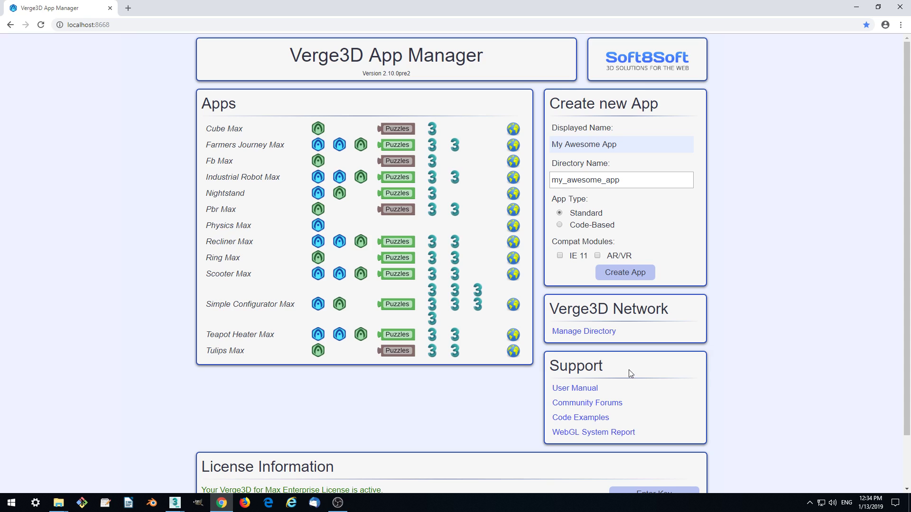
scroll(29, 152, down, 3)
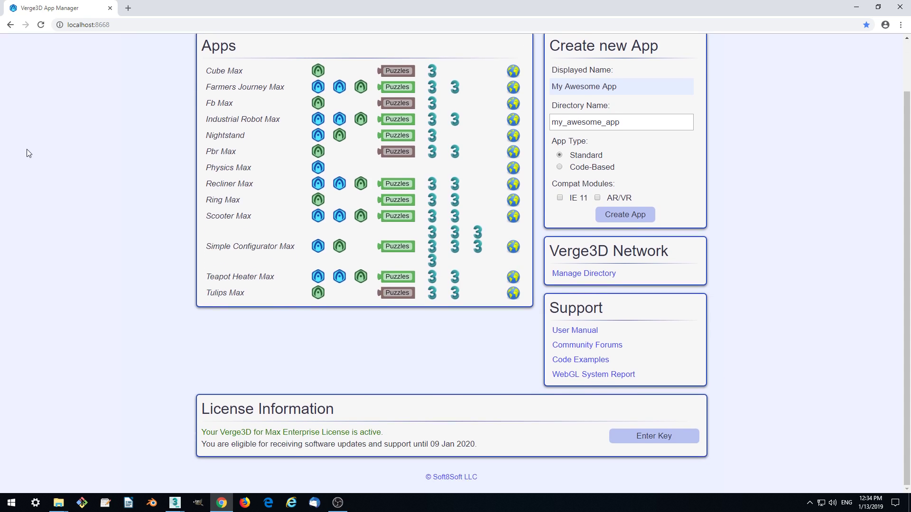
scroll(29, 152, up, 3)
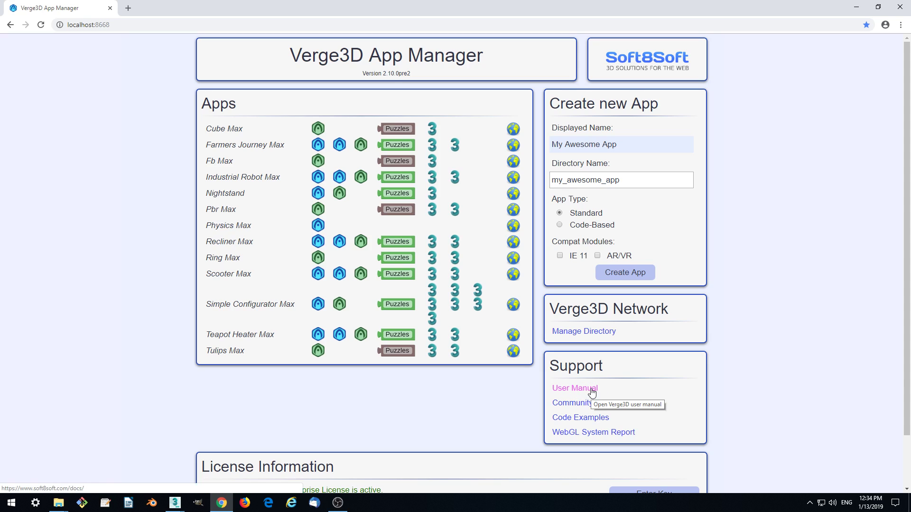
Step: Open the Beginner's Guide Publishing section in the Verge3D manual, then bring up File Explorer
click(591, 390)
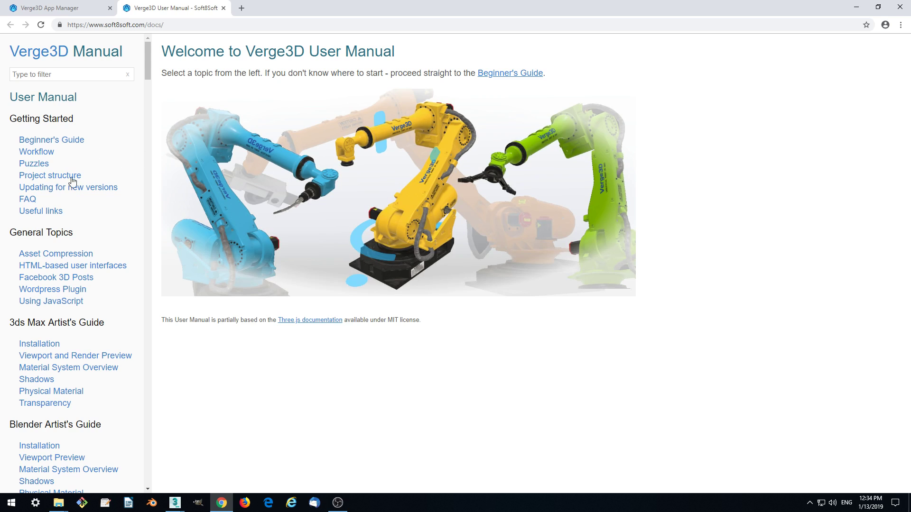
click(53, 141)
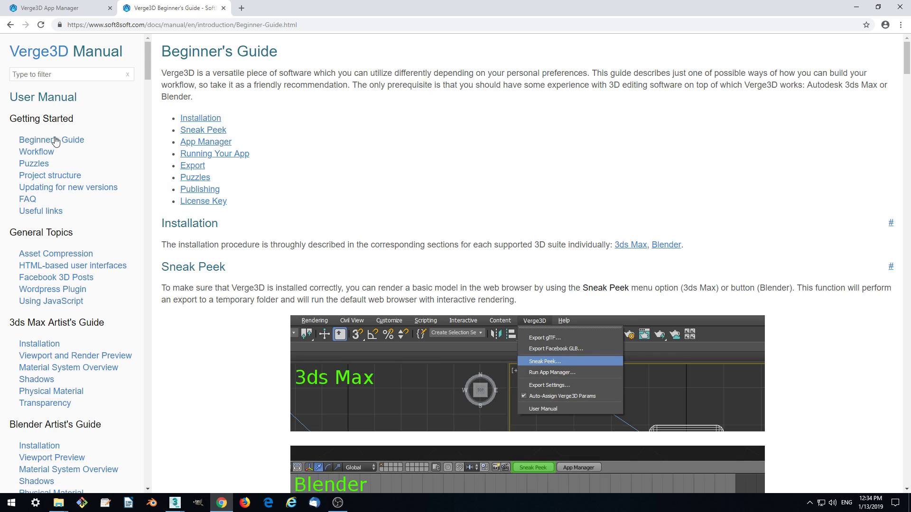
click(209, 191)
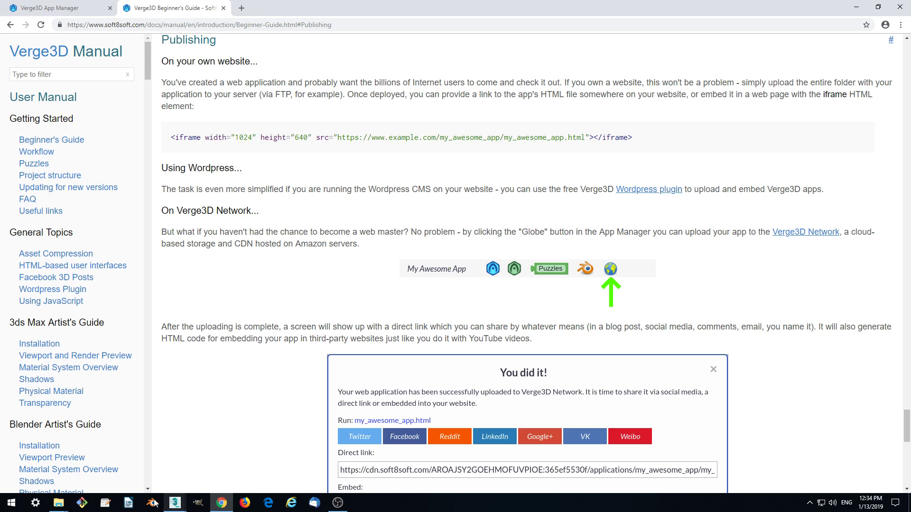
click(59, 505)
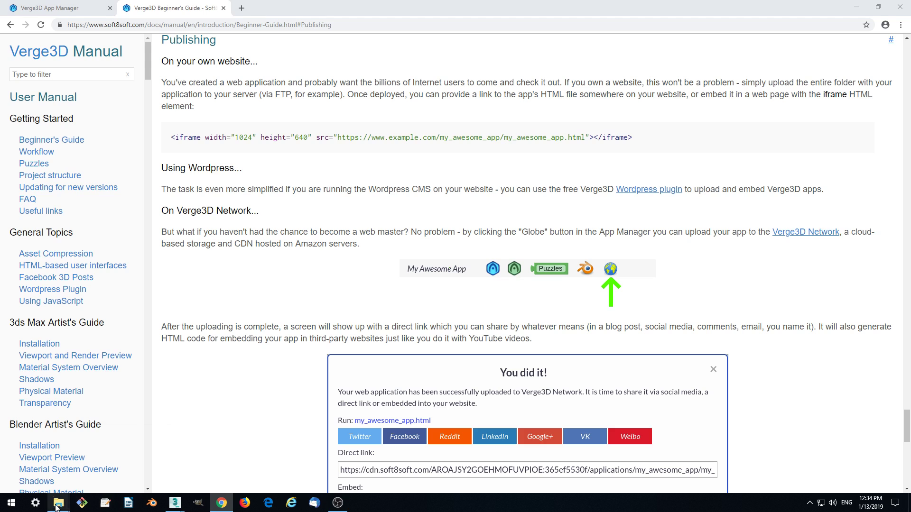
Step: Browse from the applications folder into the nightstand folder, then return to the App Manager tab
click(115, 450)
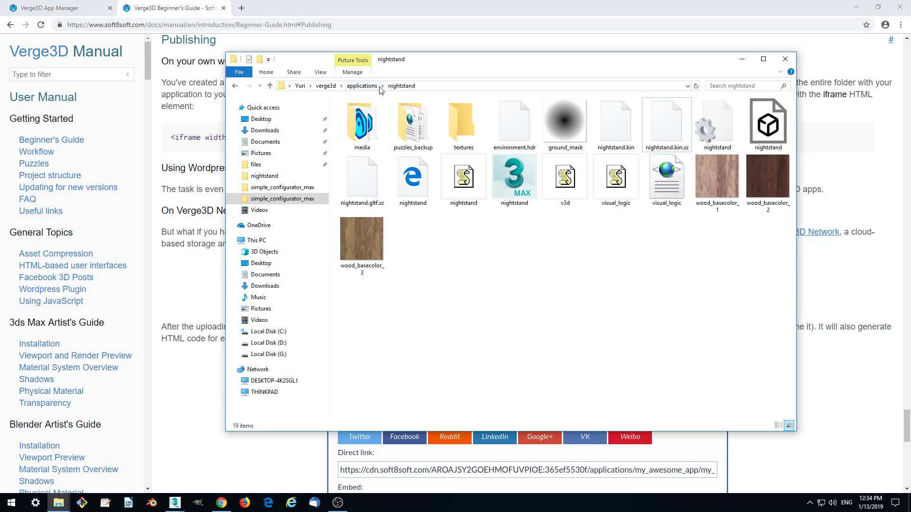
click(361, 85)
click(361, 154)
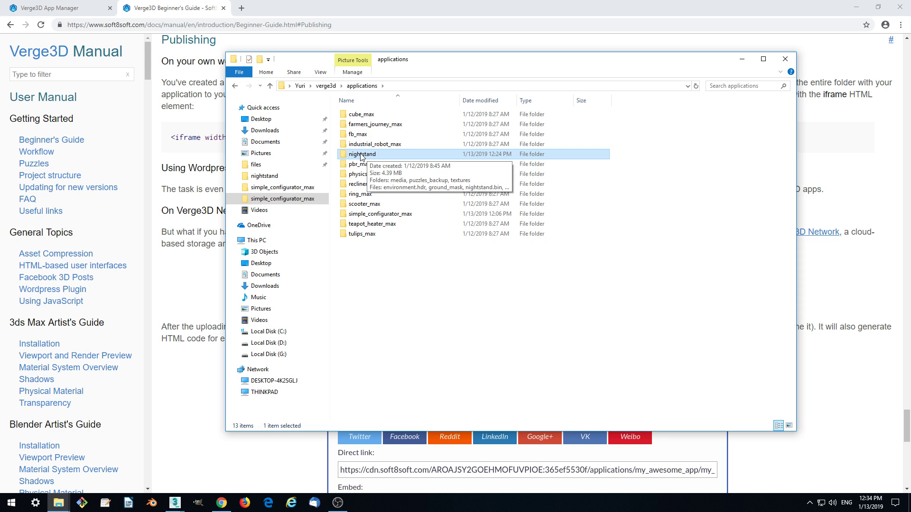
double_click(362, 154)
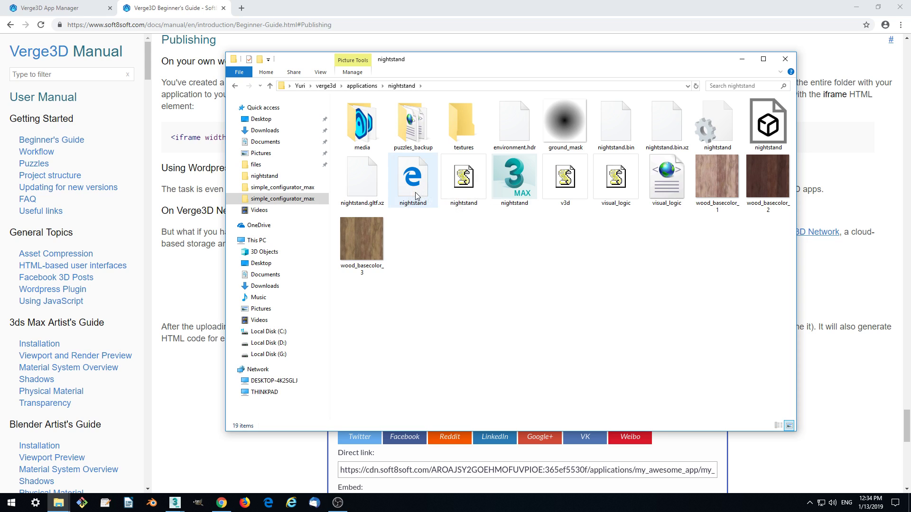
click(74, 8)
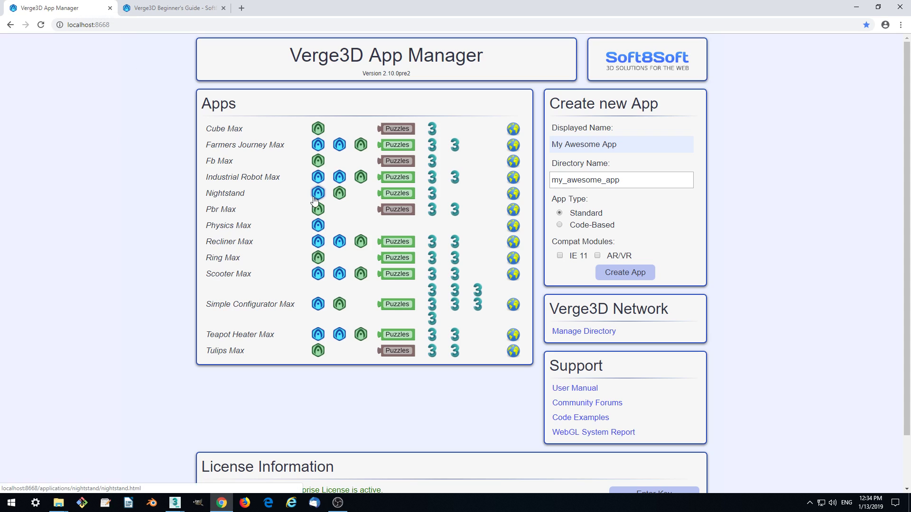
Step: Run Nightstand locally, inspect its applications/nightstand.html address, then close the preview tab
click(317, 193)
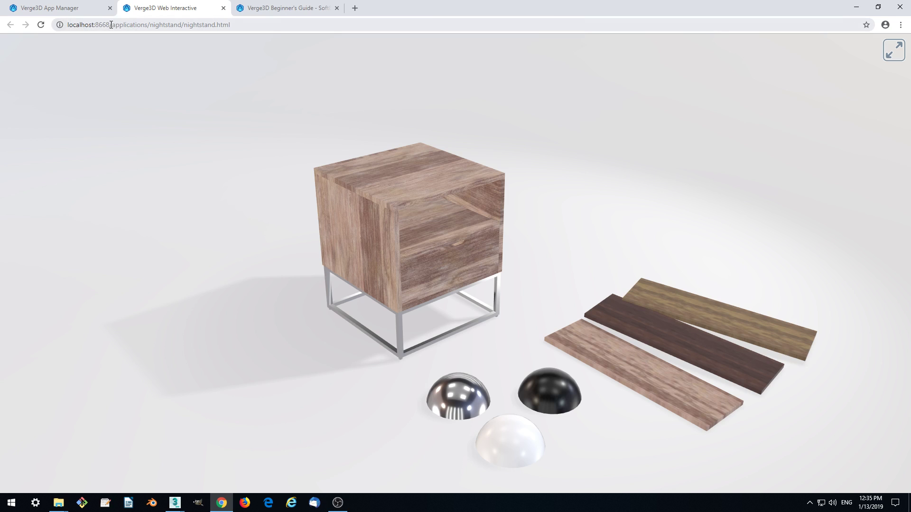
drag(111, 24, 182, 25)
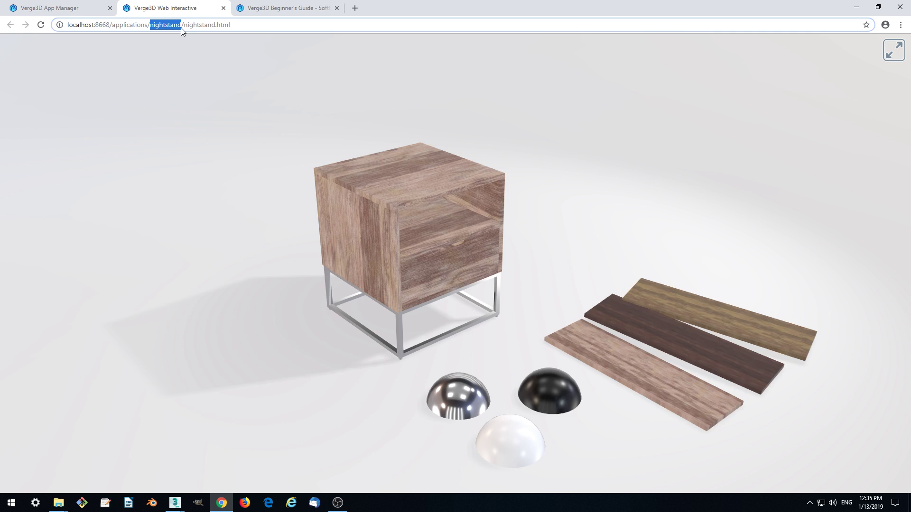
drag(184, 24, 253, 25)
click(245, 24)
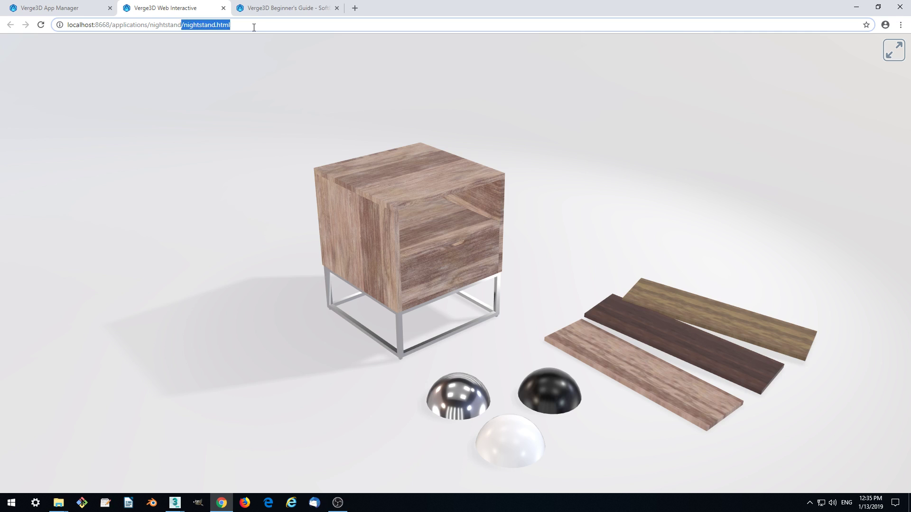
click(238, 25)
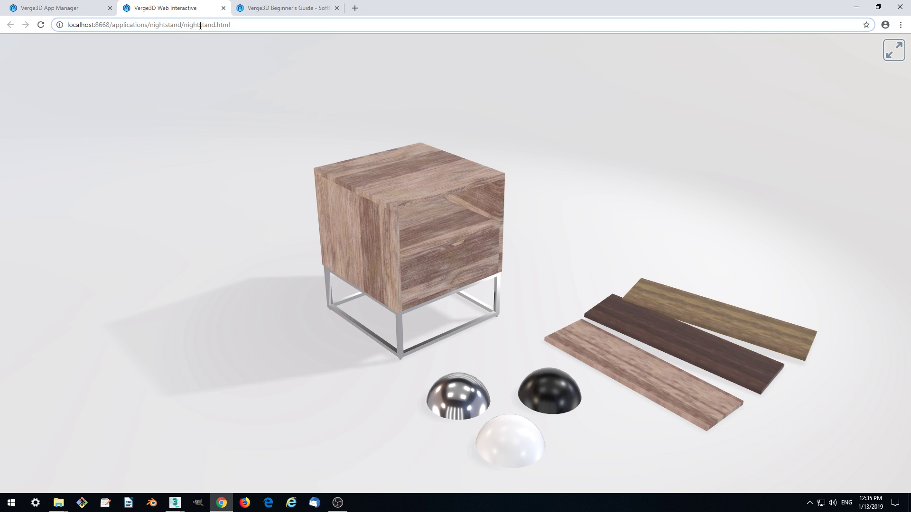
click(223, 7)
click(154, 8)
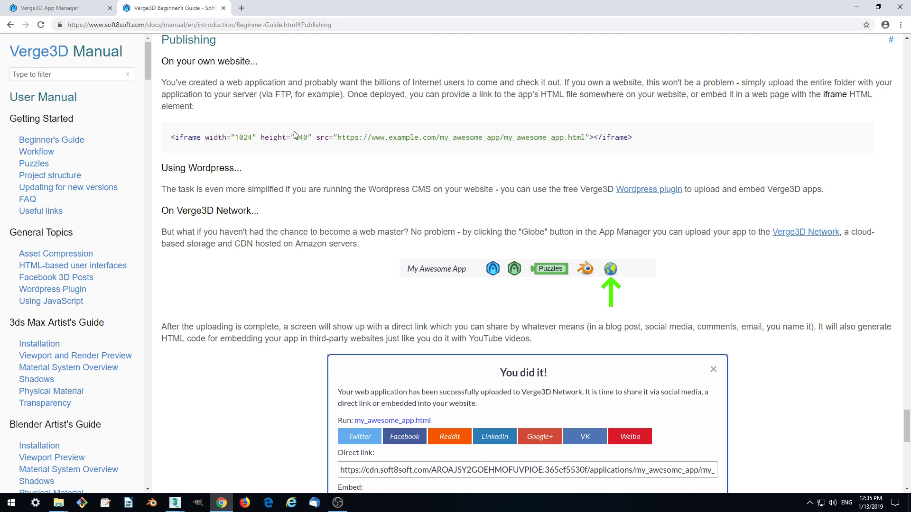
scroll(294, 134, up, 1)
drag(172, 184, 633, 185)
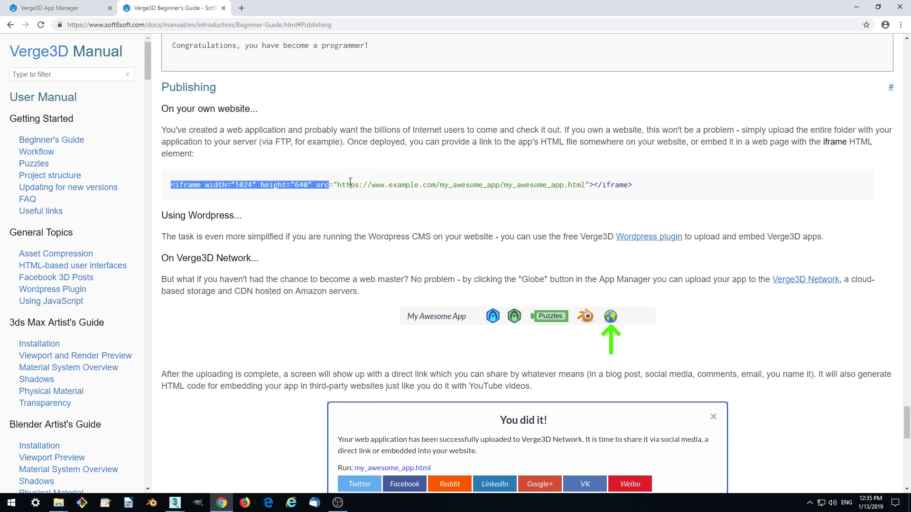
key(ctrl+c)
click(553, 173)
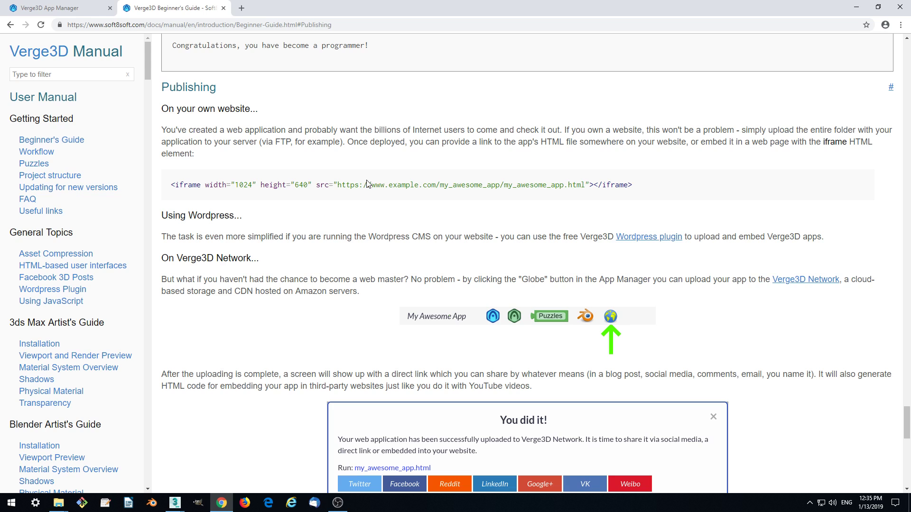
scroll(227, 109, down, 1)
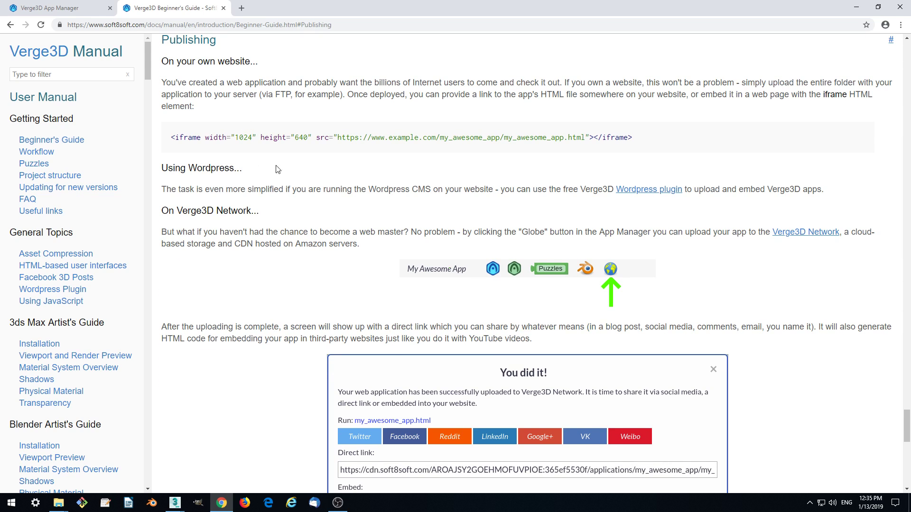
click(634, 190)
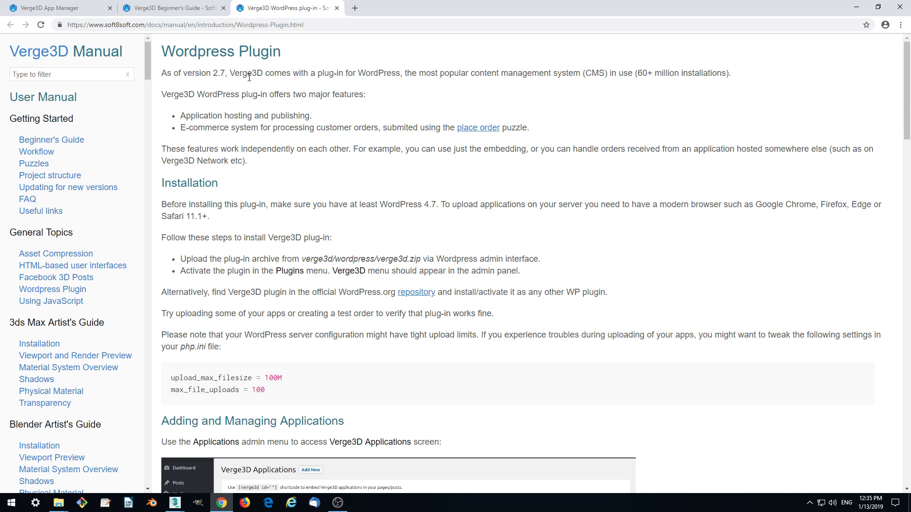
scroll(320, 128, down, 2)
scroll(356, 164, down, 1)
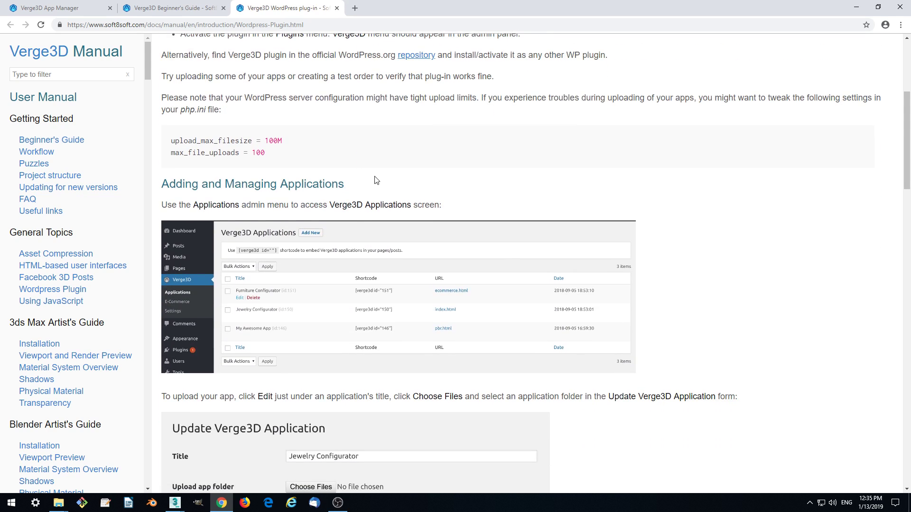
scroll(375, 180, up, 2)
scroll(375, 177, up, 2)
scroll(309, 148, down, 4)
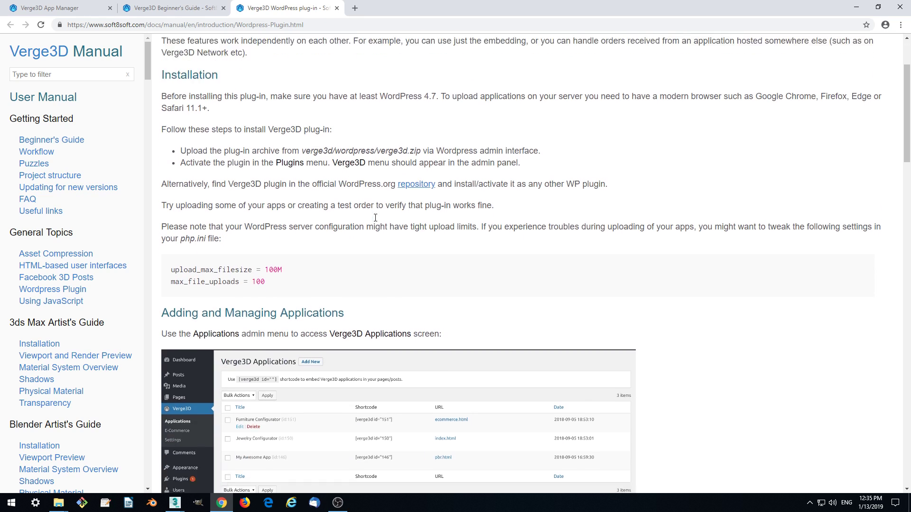
scroll(370, 213, down, 5)
scroll(373, 216, down, 4)
scroll(375, 222, down, 3)
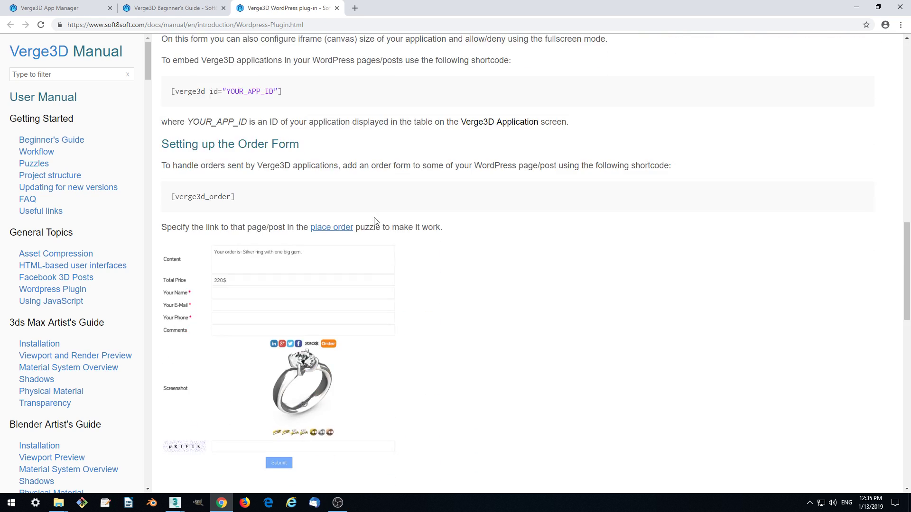
scroll(307, 172, up, 2)
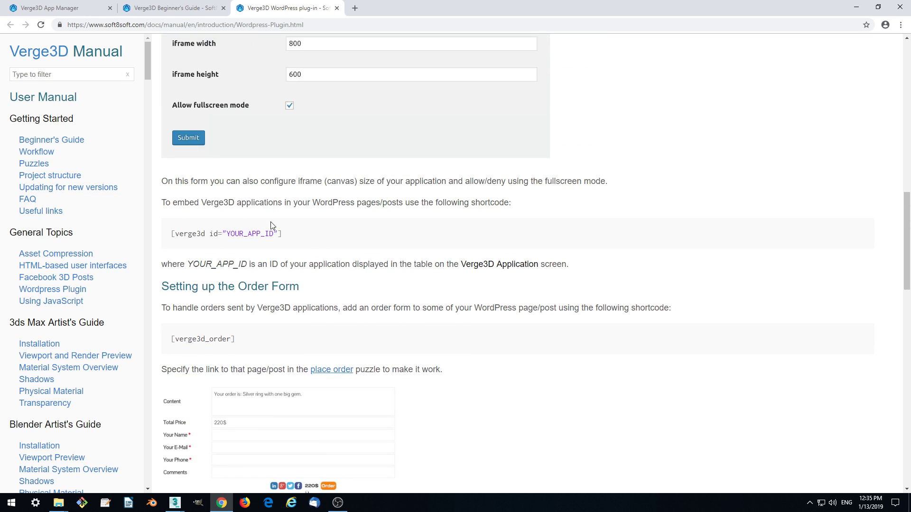
scroll(249, 242, up, 3)
scroll(257, 214, up, 4)
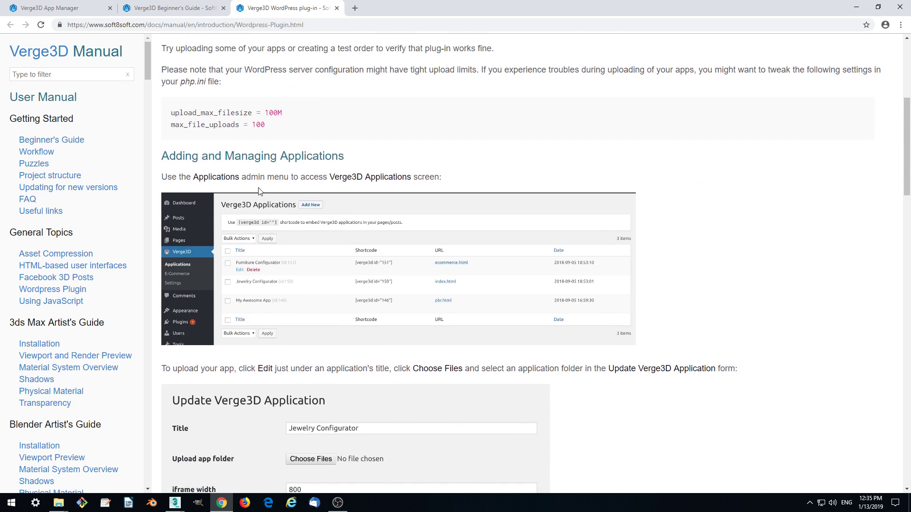
scroll(259, 191, up, 2)
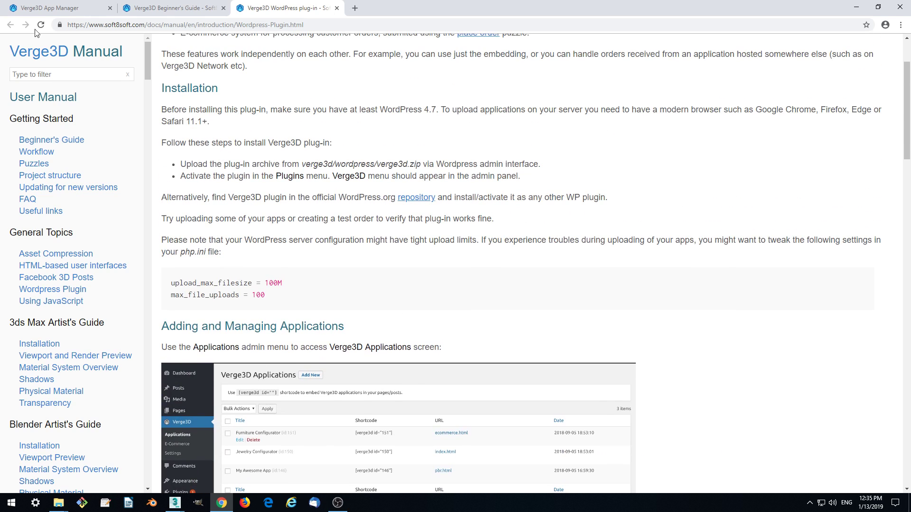
Step: Close the WordPress plug-in guide and read through the Facebook 3D Posts guide
click(336, 8)
scroll(319, 111, up, 1)
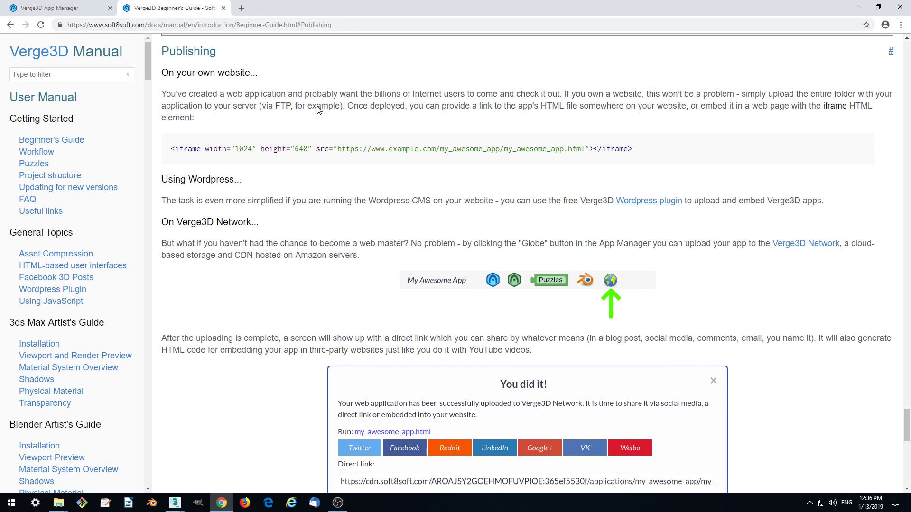
scroll(319, 110, down, 1)
scroll(319, 110, down, 3)
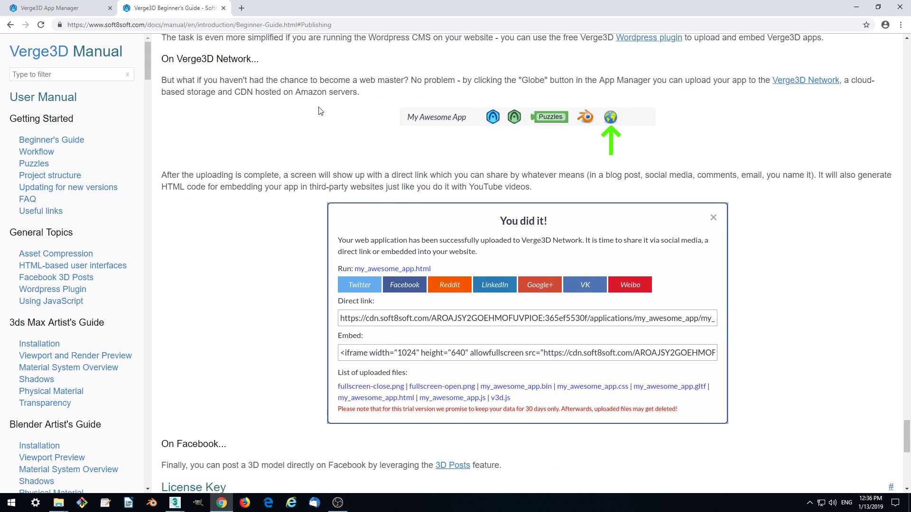
scroll(319, 111, down, 2)
scroll(273, 204, down, 3)
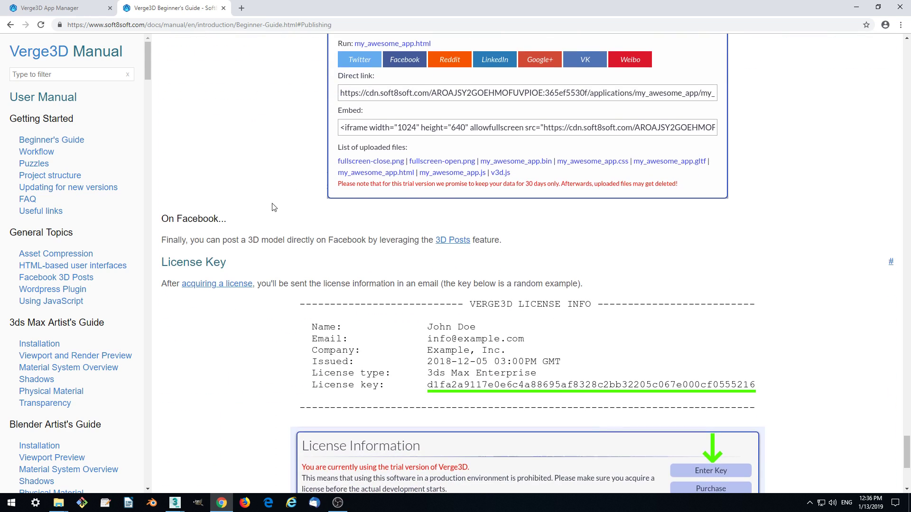
scroll(269, 203, up, 1)
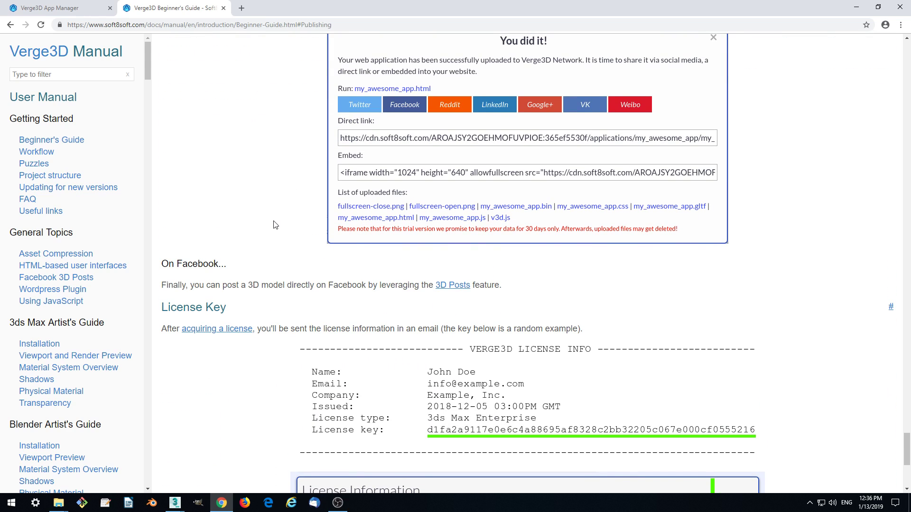
click(453, 284)
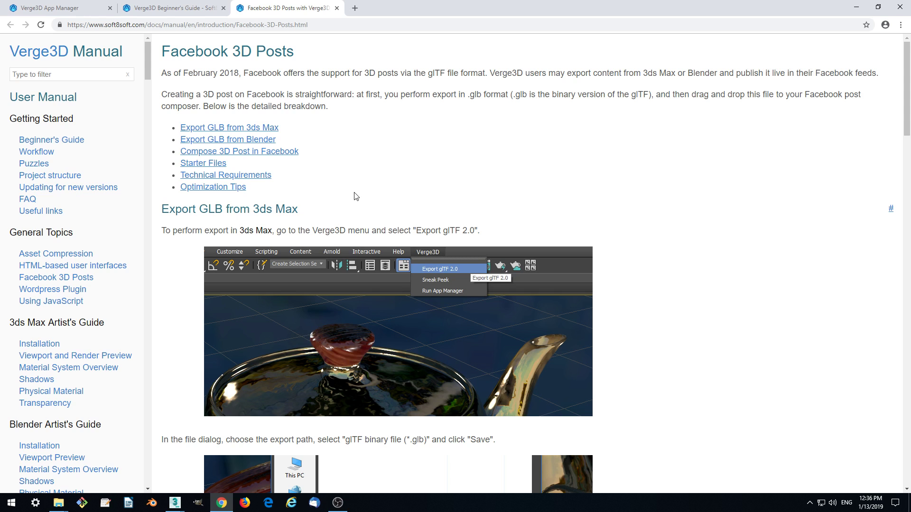
scroll(376, 192, down, 5)
scroll(376, 191, down, 5)
scroll(376, 193, down, 4)
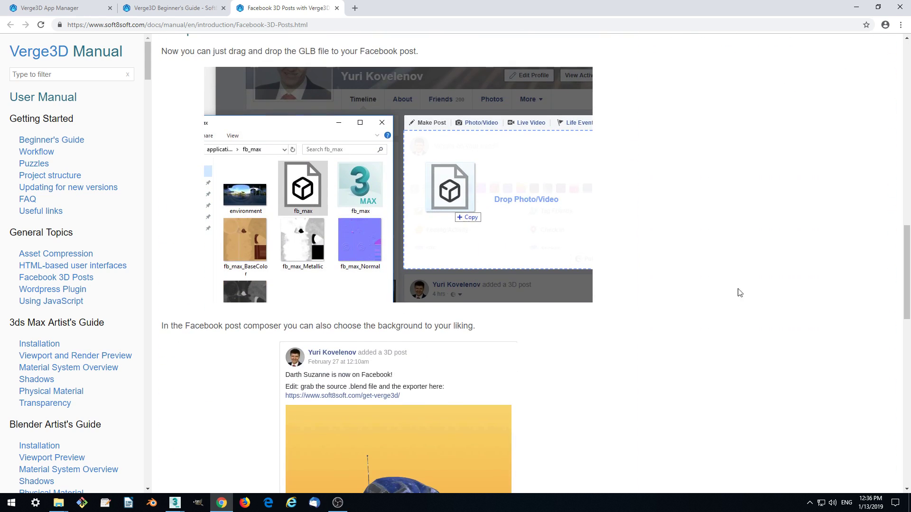
drag(906, 264, 906, 385)
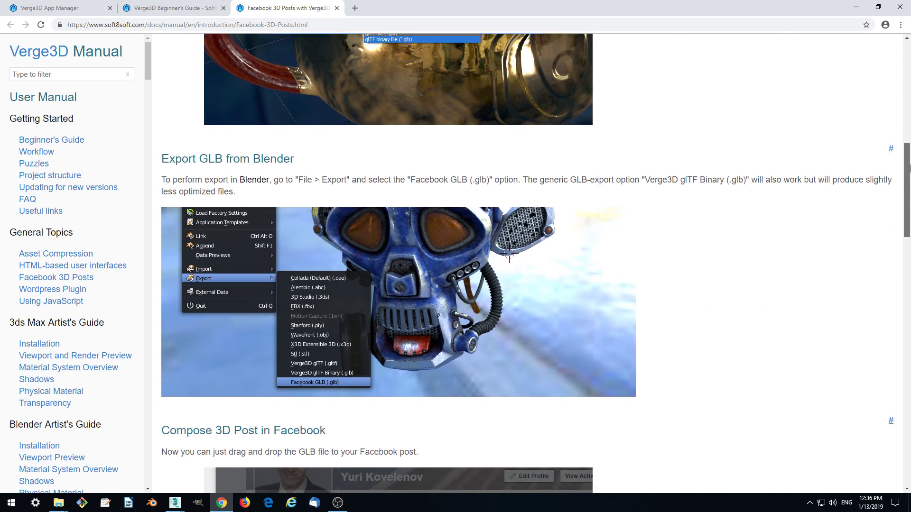
drag(906, 165, 907, 244)
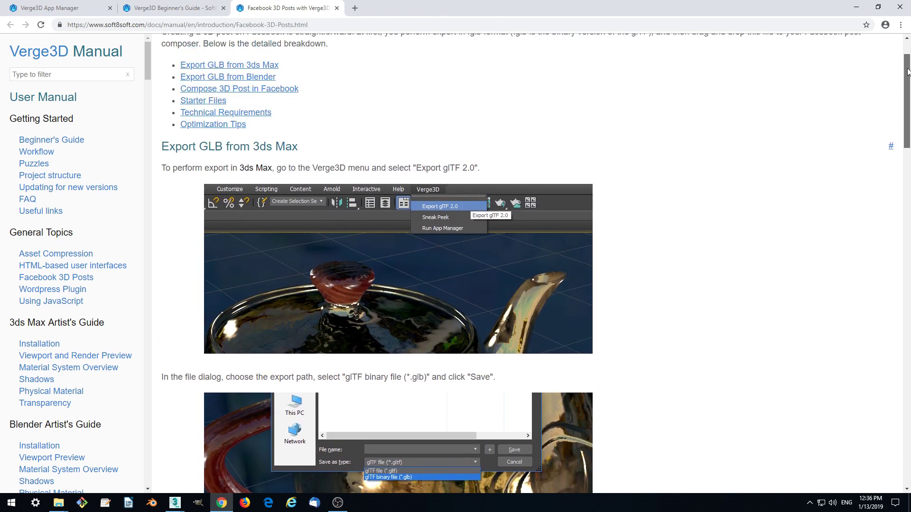
drag(907, 245, 907, 250)
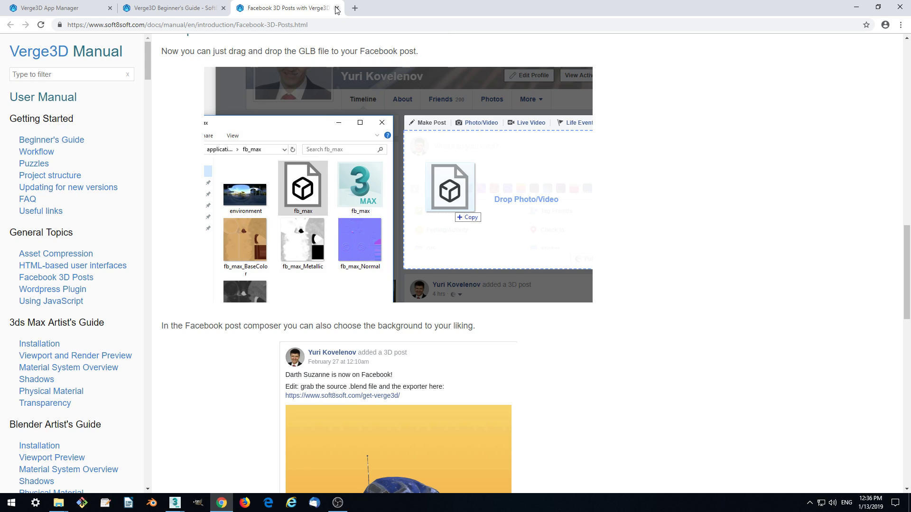
Step: Visit soft8soft.com and browse its Blog and Gallery to the Facebook 3D Post Example
click(354, 8)
text(soft)
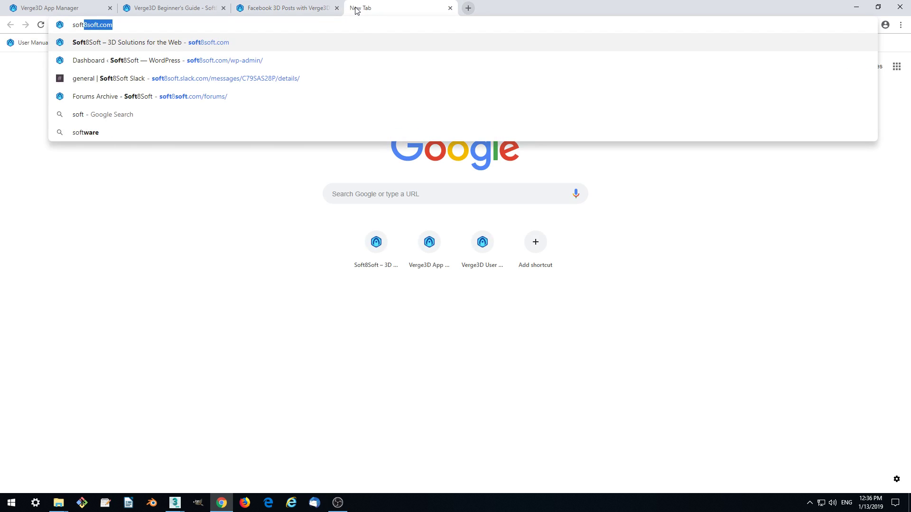
key(Return)
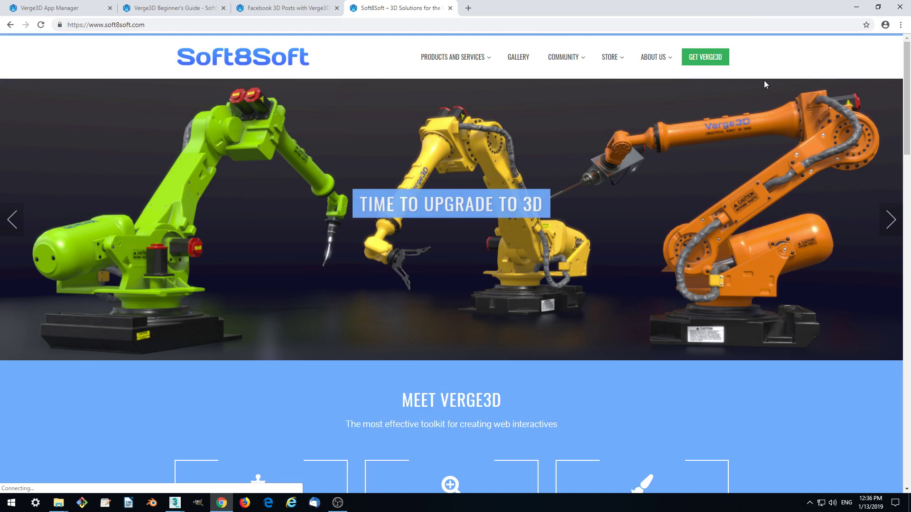
click(575, 59)
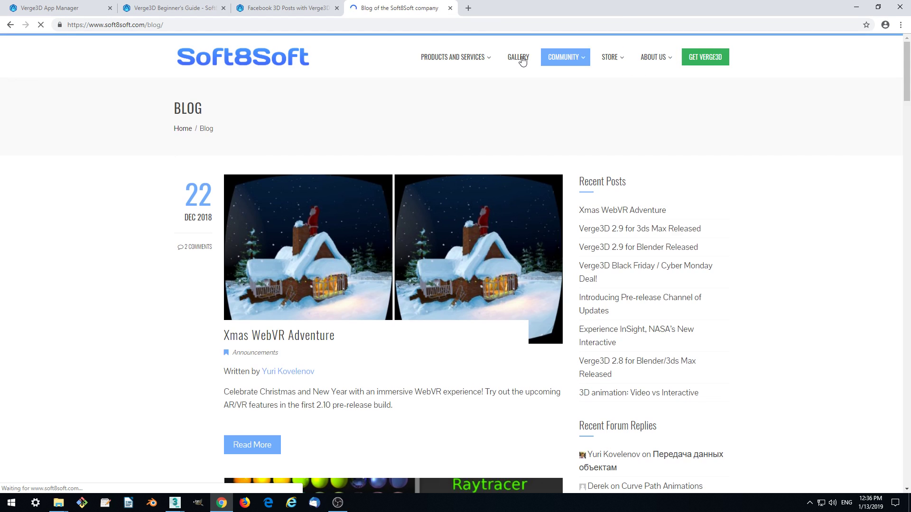
click(523, 60)
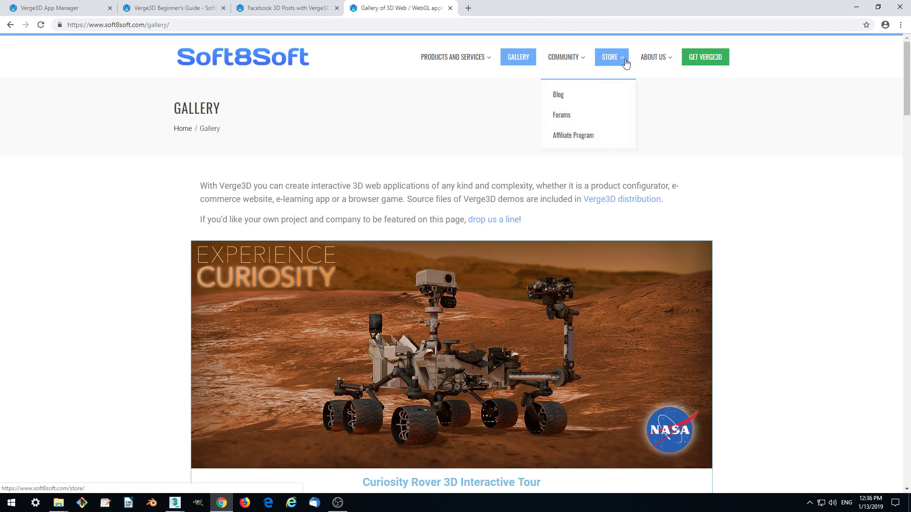
scroll(783, 285, down, 10)
scroll(784, 285, down, 8)
scroll(783, 285, down, 3)
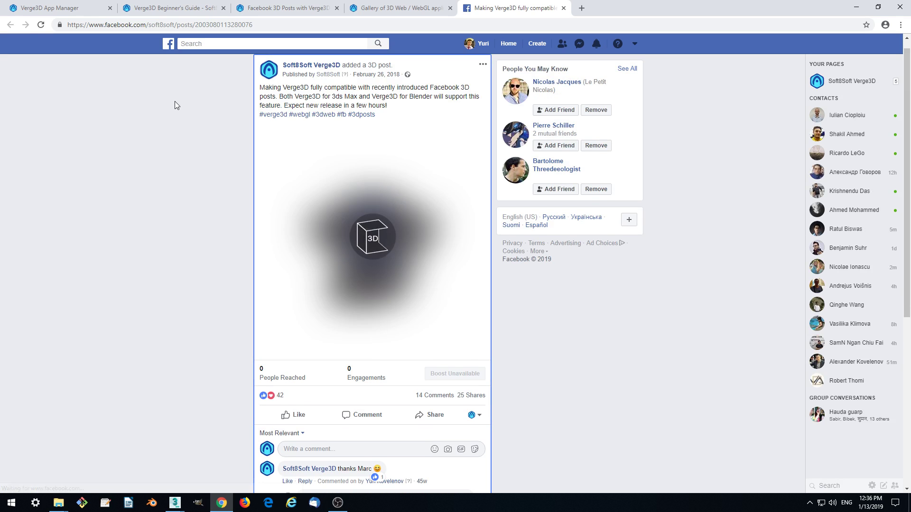
Step: Rotate the robot head model to a side view, then close the Facebook and Gallery tabs
mouse_move(395, 232)
mouse_down()
mouse_move(355, 232)
mouse_move(394, 217)
mouse_move(432, 231)
mouse_move(419, 282)
mouse_move(417, 264)
mouse_move(368, 291)
mouse_move(445, 285)
mouse_up()
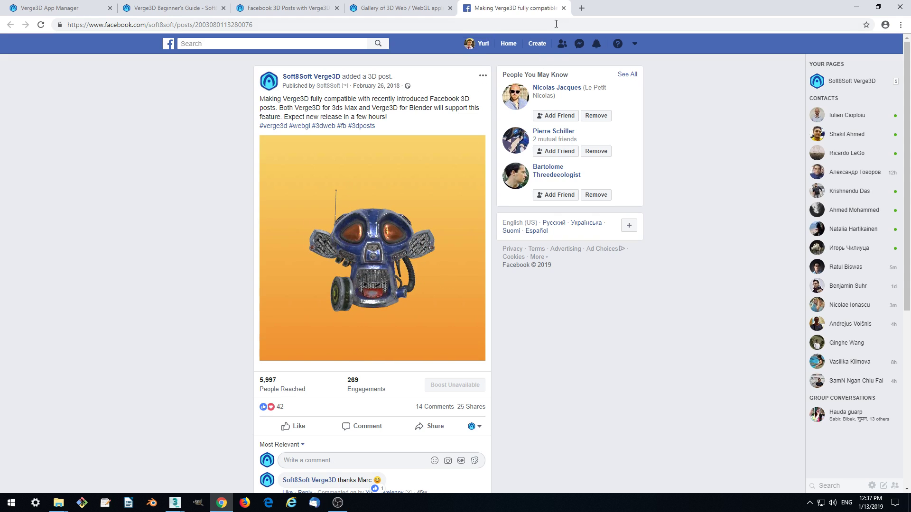
click(563, 8)
click(450, 8)
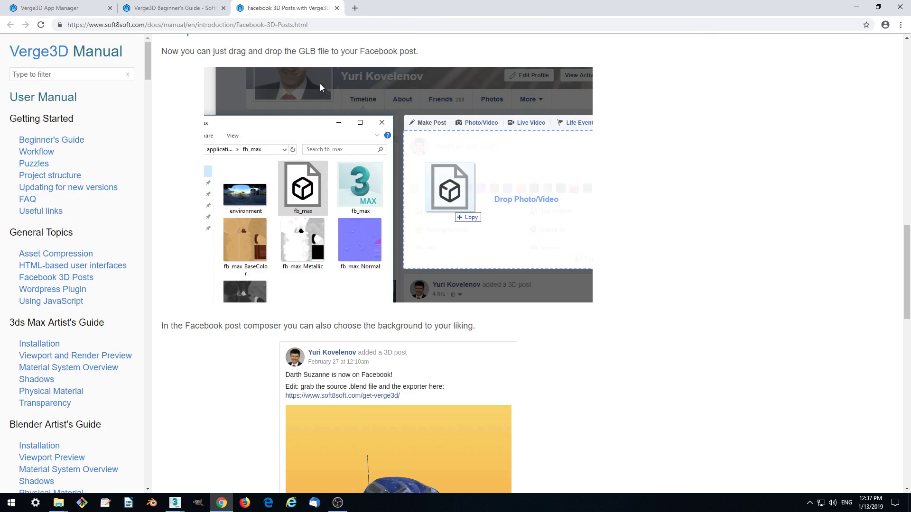
Step: Close the Facebook 3D Posts and Verge3D Beginner's Guide tabs
click(336, 10)
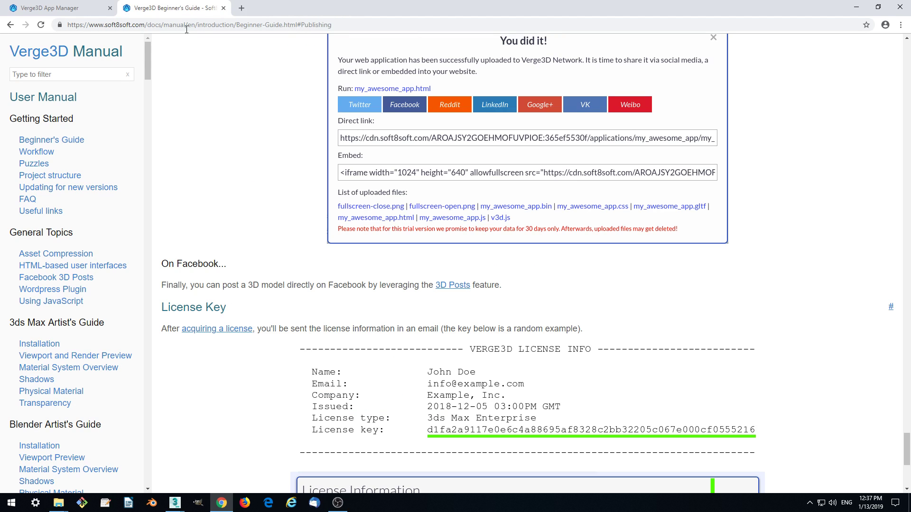
click(224, 8)
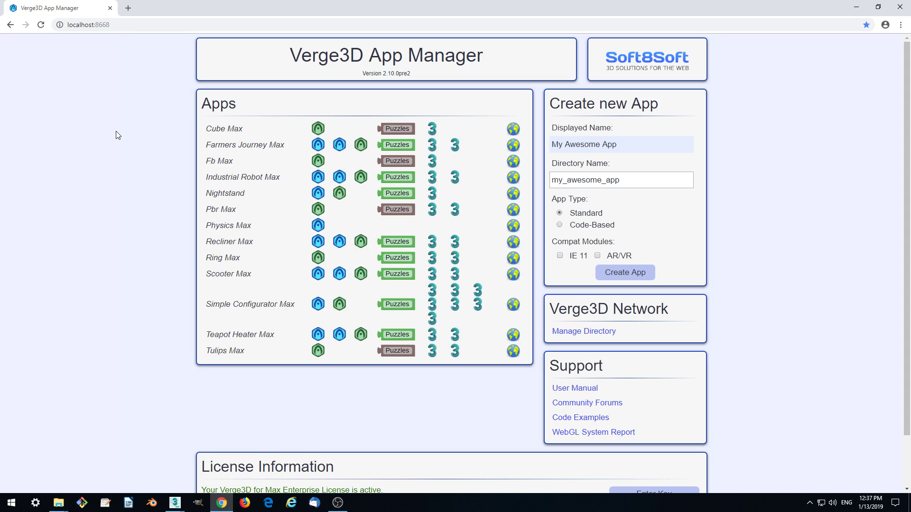
scroll(142, 175, down, 3)
scroll(143, 175, up, 3)
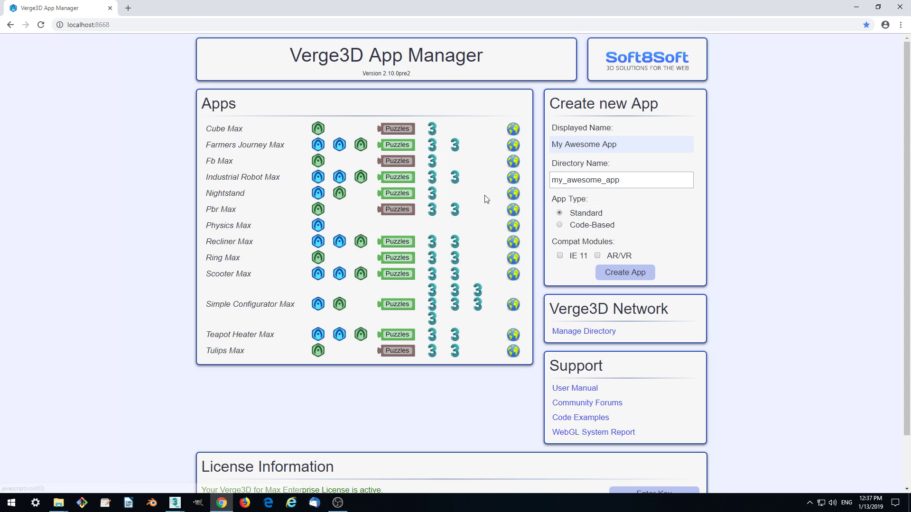
Step: Publish Nightstand to Verge3D Network with its globe icon and wait for 'You did it!'
click(512, 194)
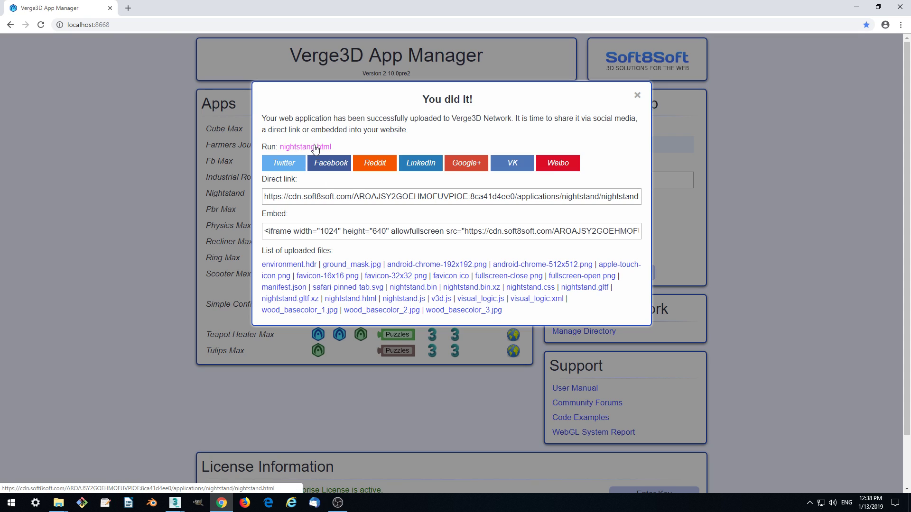
click(314, 148)
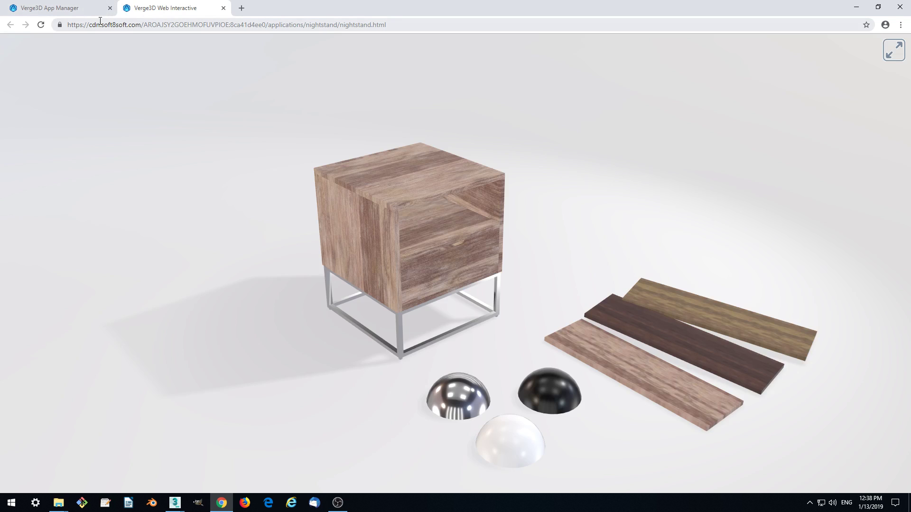
click(399, 24)
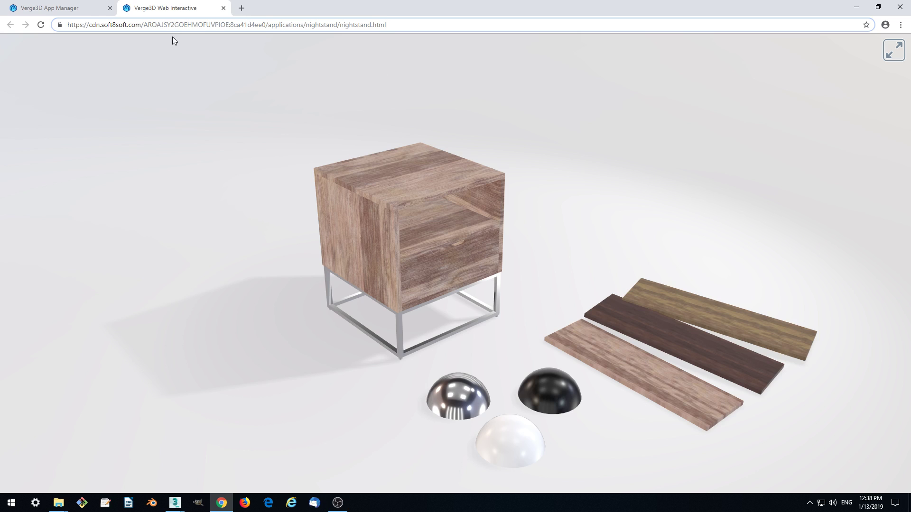
click(223, 8)
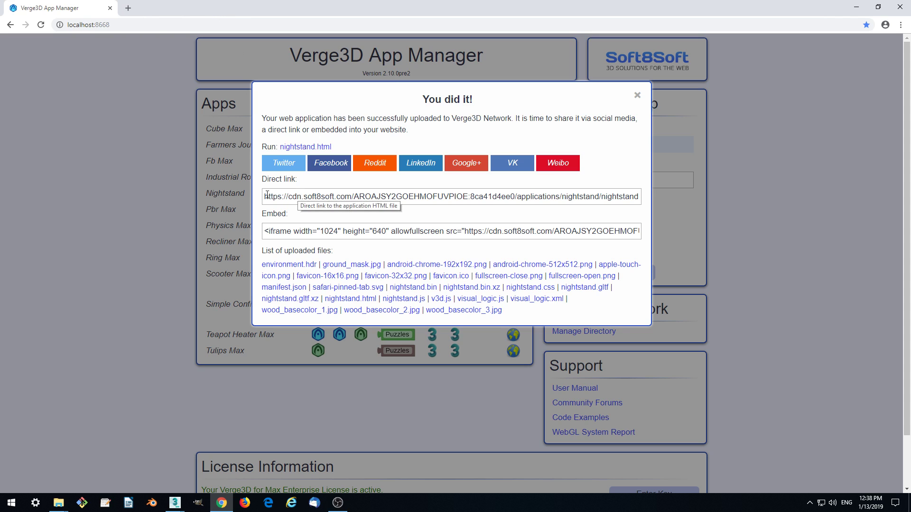
mouse_move(263, 196)
mouse_down()
mouse_move(580, 211)
mouse_move(685, 194)
mouse_up()
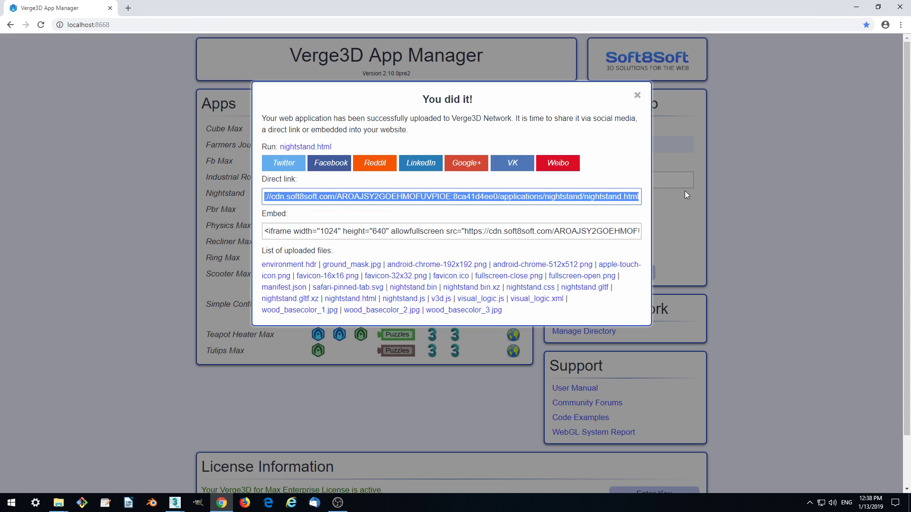
click(608, 184)
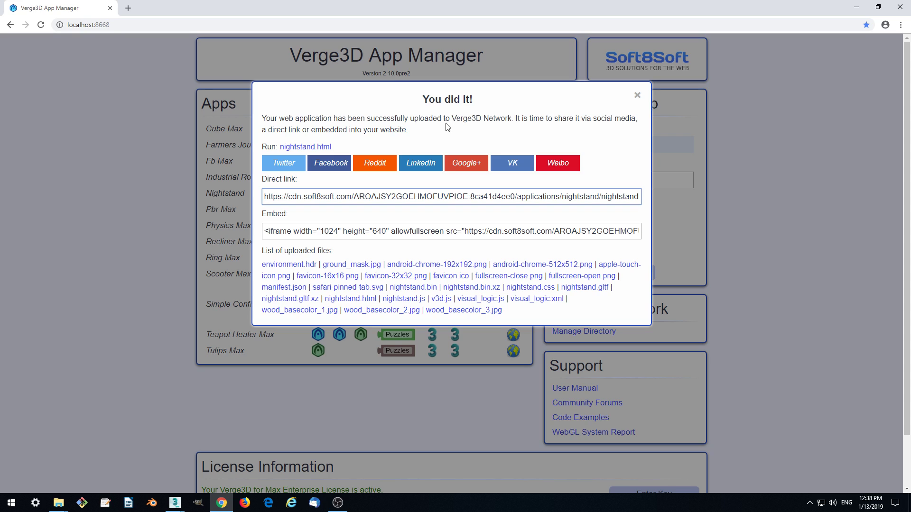
click(284, 231)
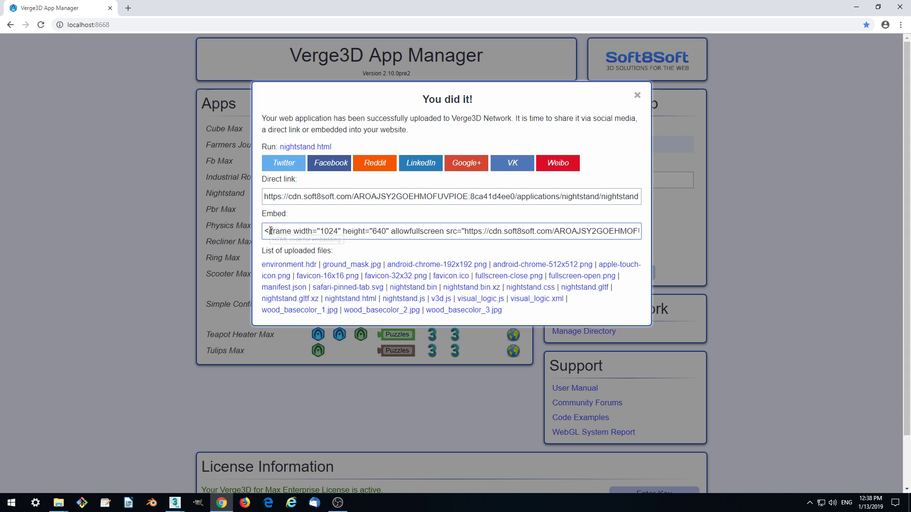
double_click(336, 230)
click(375, 227)
drag(448, 230, 679, 231)
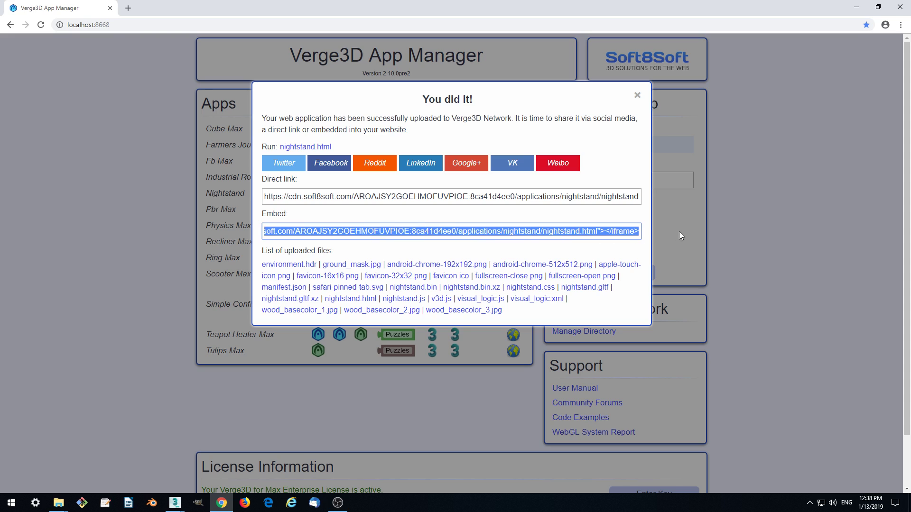
click(619, 236)
drag(613, 233, 221, 234)
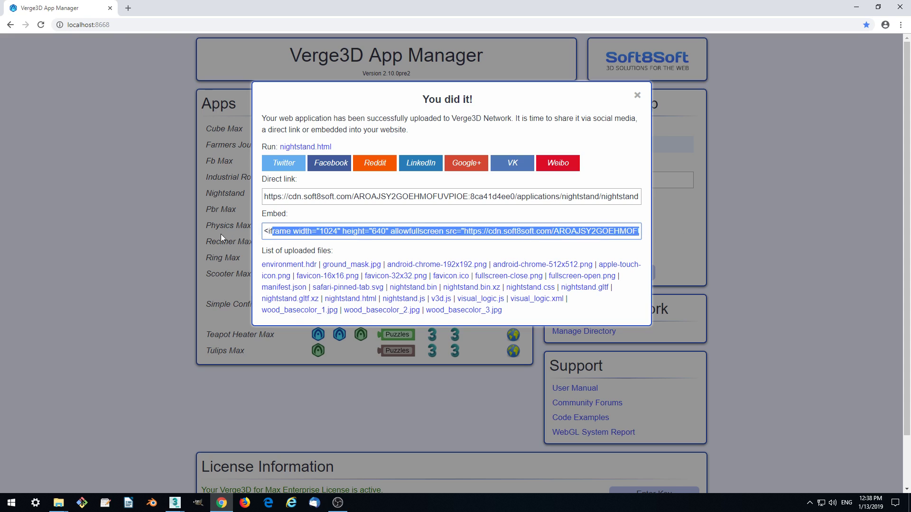
click(311, 218)
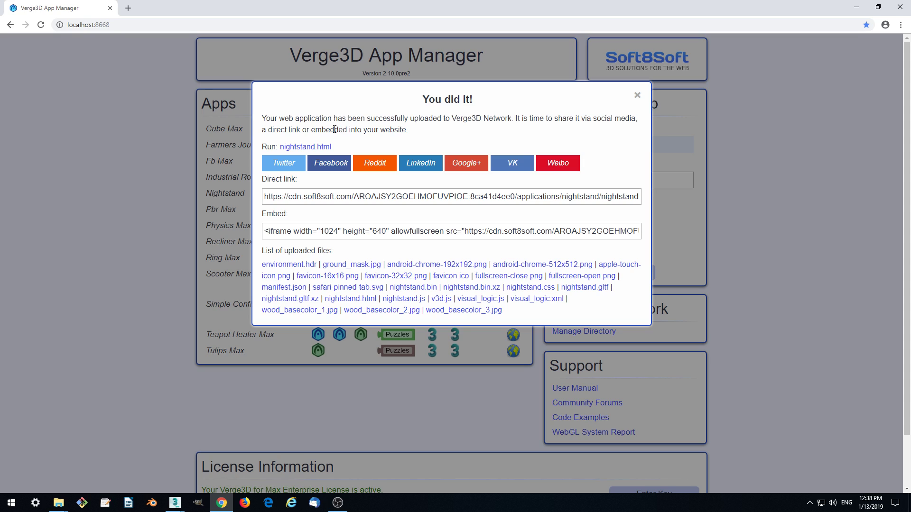
Step: Share the nightstand link to the Facebook timeline captioned 'Hello World (Max version)!'
click(306, 147)
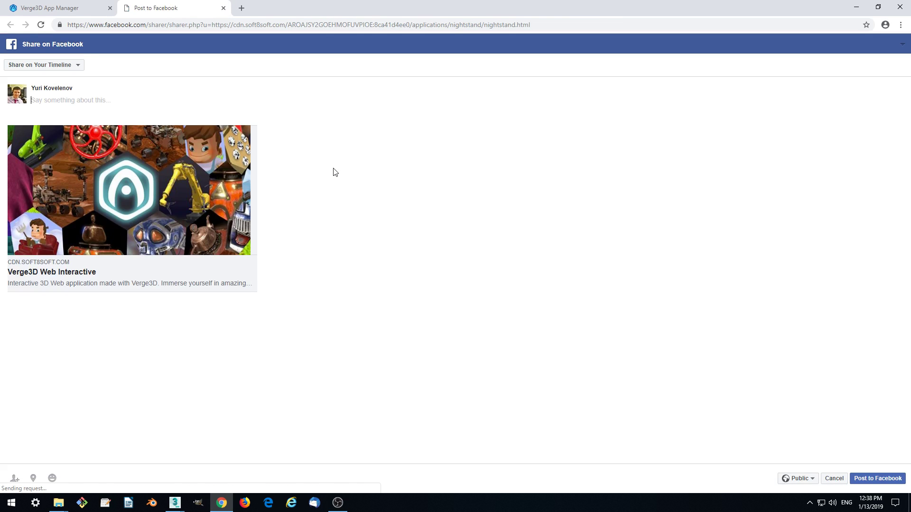
click(99, 101)
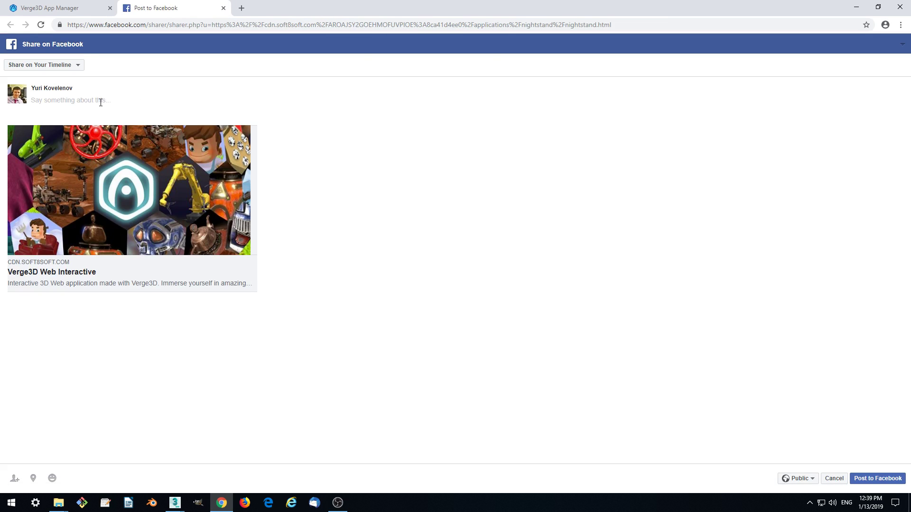
text(Hello)
text( World ()
text(Max ver)
text(sion)
click(873, 478)
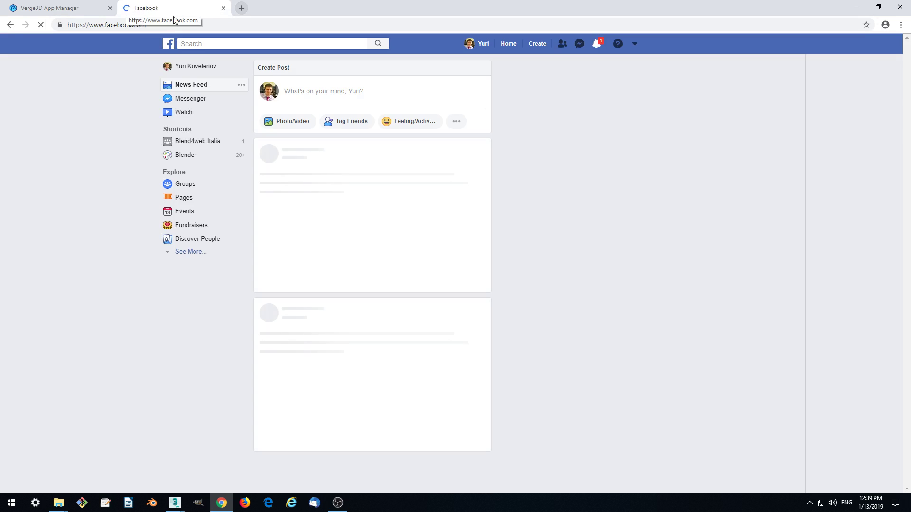
scroll(403, 182, down, 1)
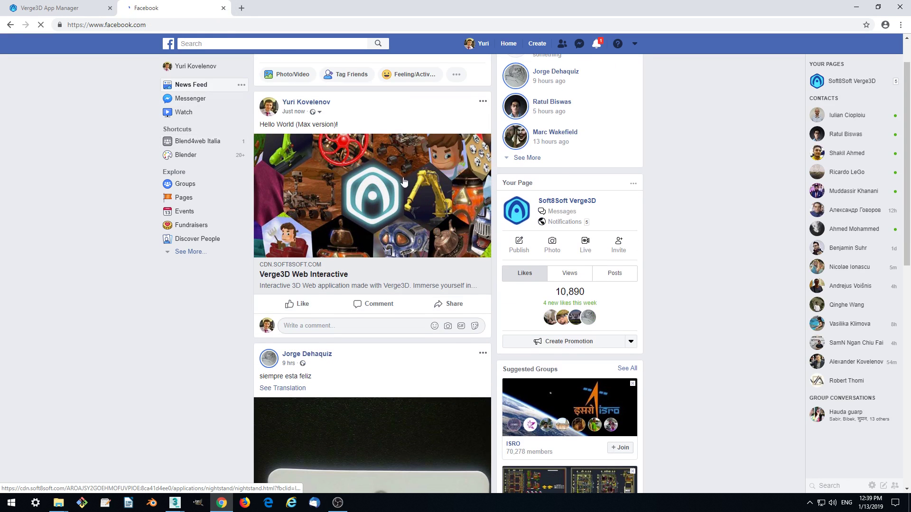
scroll(403, 182, up, 1)
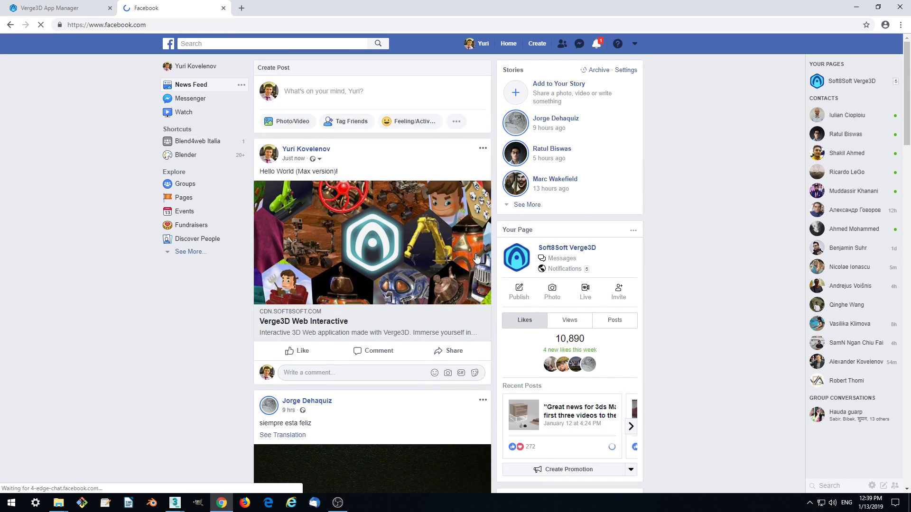
Step: Open the hosted nightstand scene from the new post's Verge3D Web Interactive link
click(346, 204)
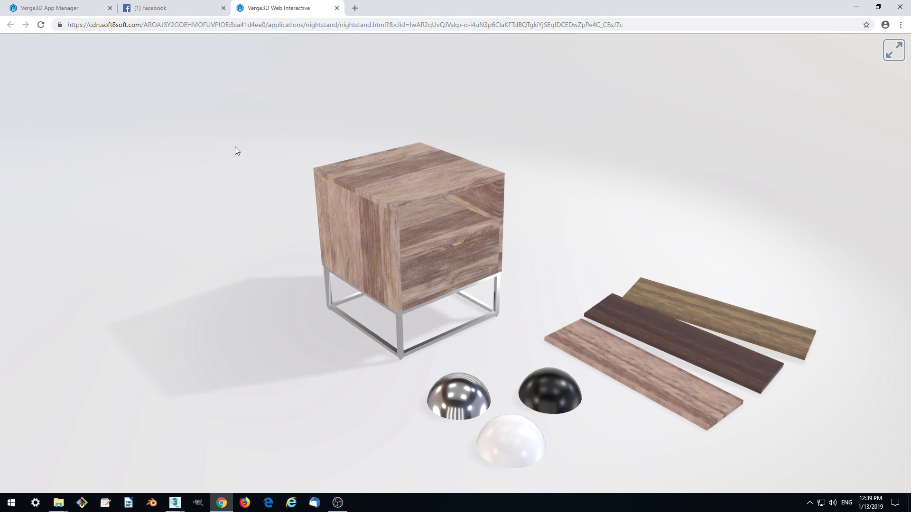
Step: Orbit the hosted nightstand scene to two new viewpoints, then close its tab
drag(225, 144, 209, 163)
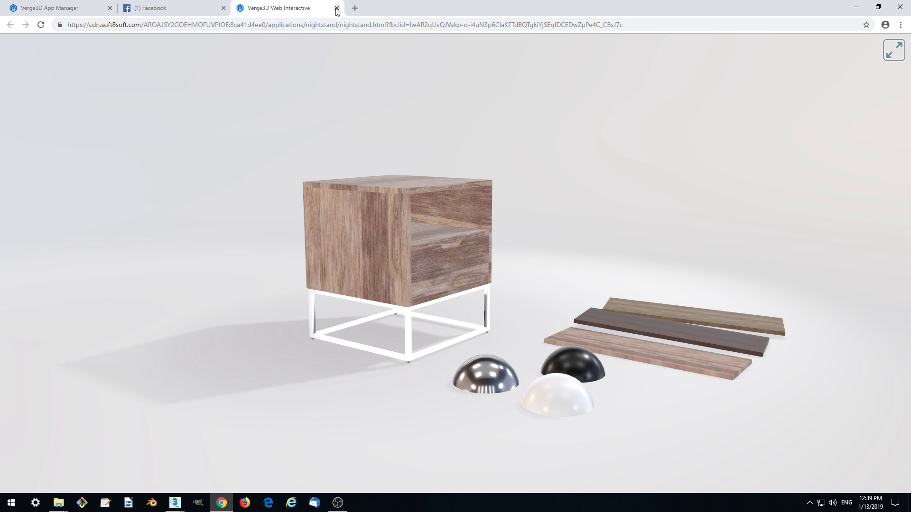
drag(502, 156, 467, 161)
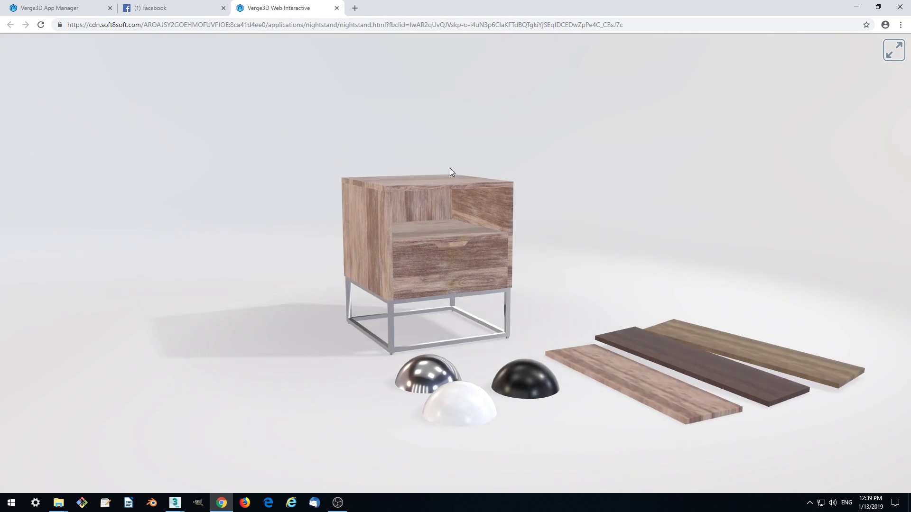
click(337, 8)
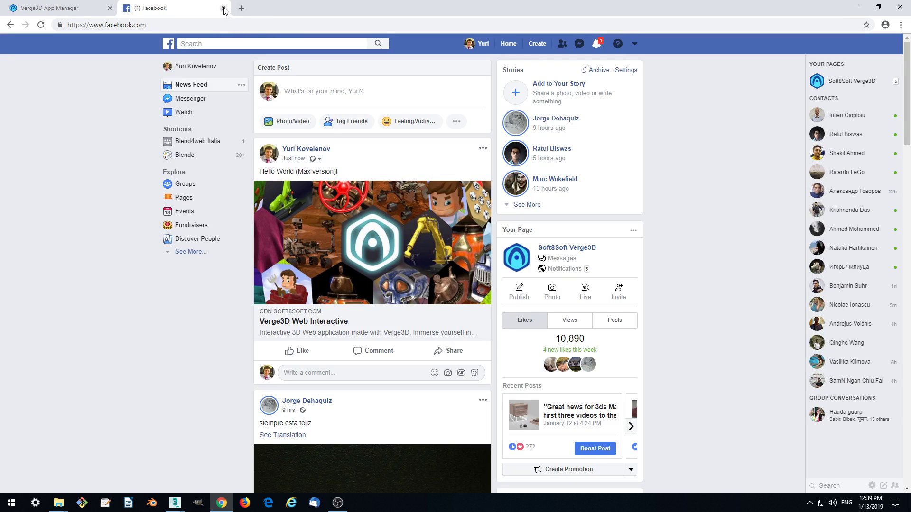
Step: Close the Facebook tab and dismiss the 'You did it!' upload dialog
click(224, 10)
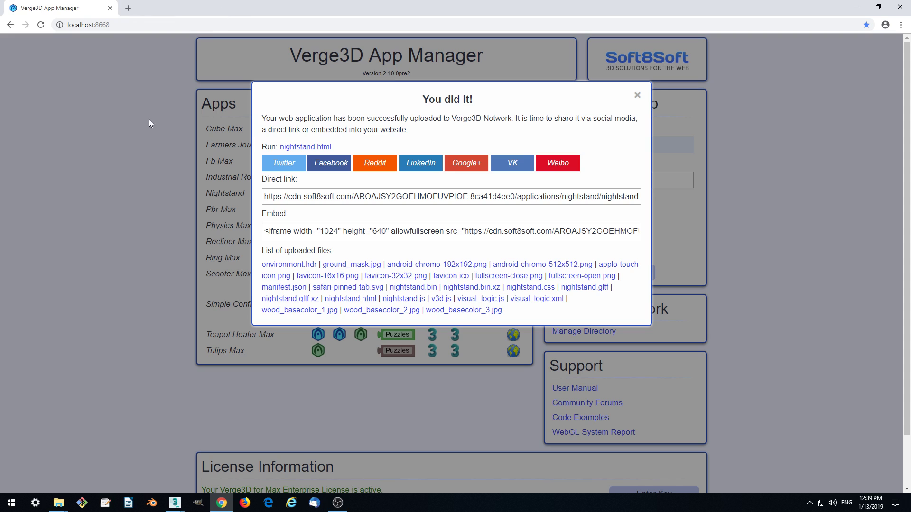
click(640, 96)
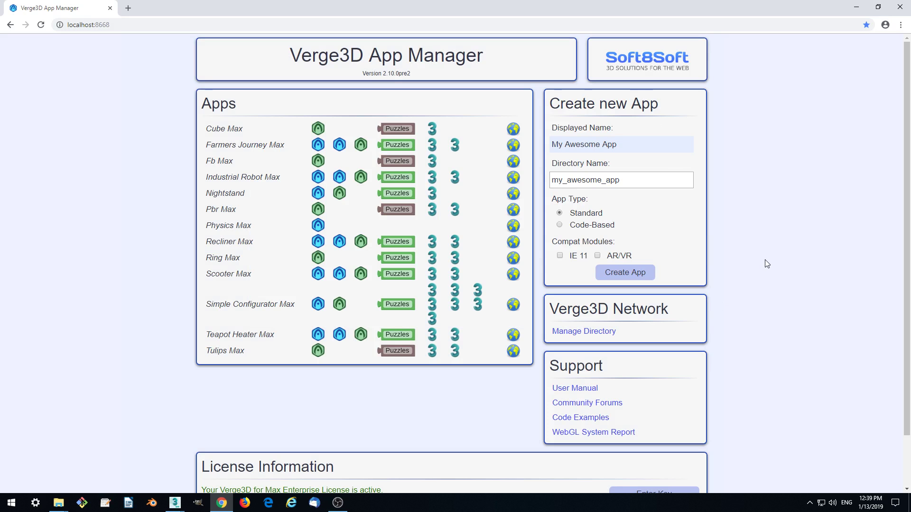